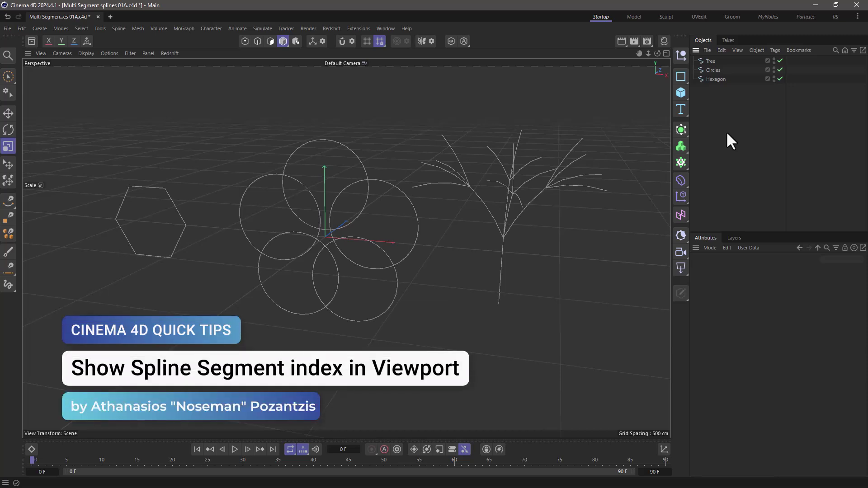
- Inspect the Tree, Circles and Hexagon splines by selecting each and orbiting the view
click(711, 61)
alt+drag(480, 273, 483, 208)
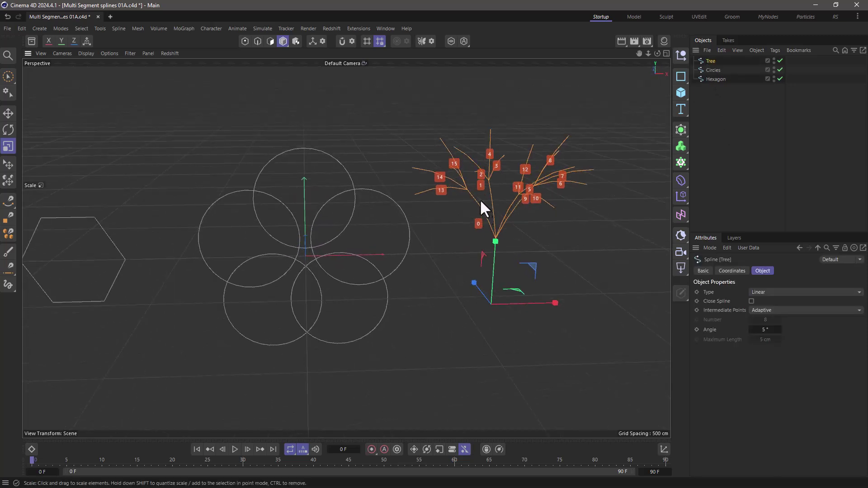
click(713, 70)
alt+drag(406, 229, 324, 239)
click(716, 79)
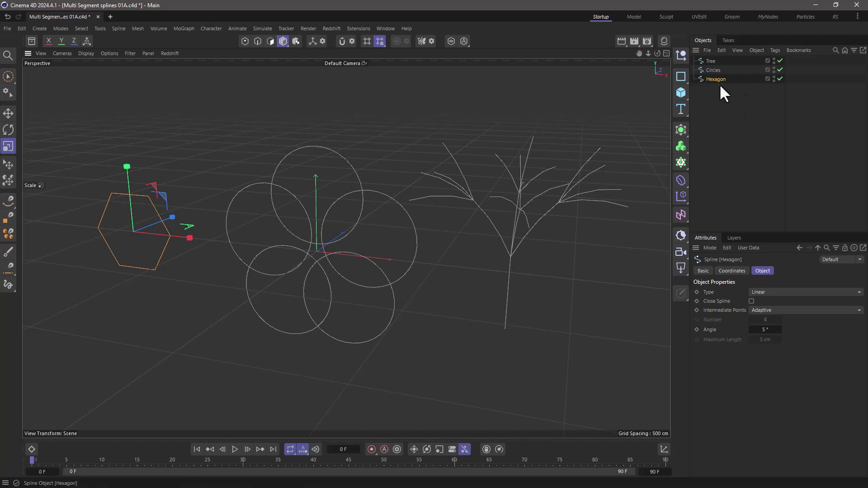
- Add a cube and scale it down to about 74 cm
click(707, 71)
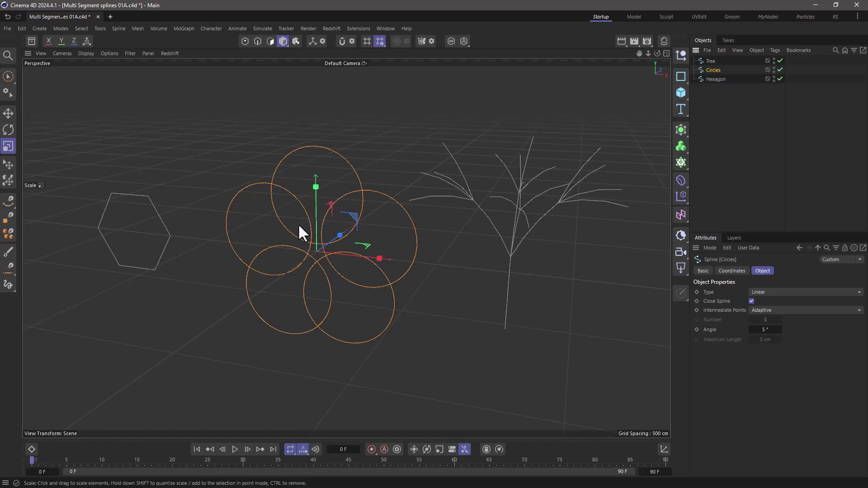
click(682, 93)
drag(493, 158, 301, 242)
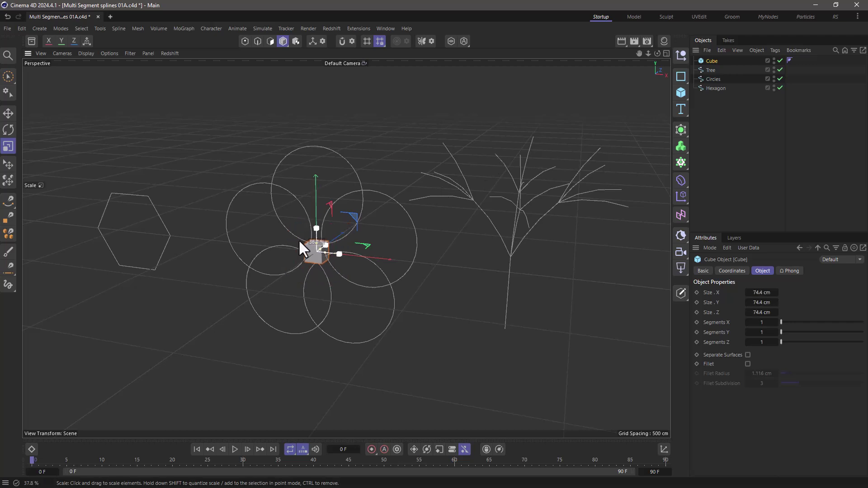
- Give the cube an Align to Spline tag on Circles, placed on segment 1
right_click(709, 61)
mouse_move(739, 80)
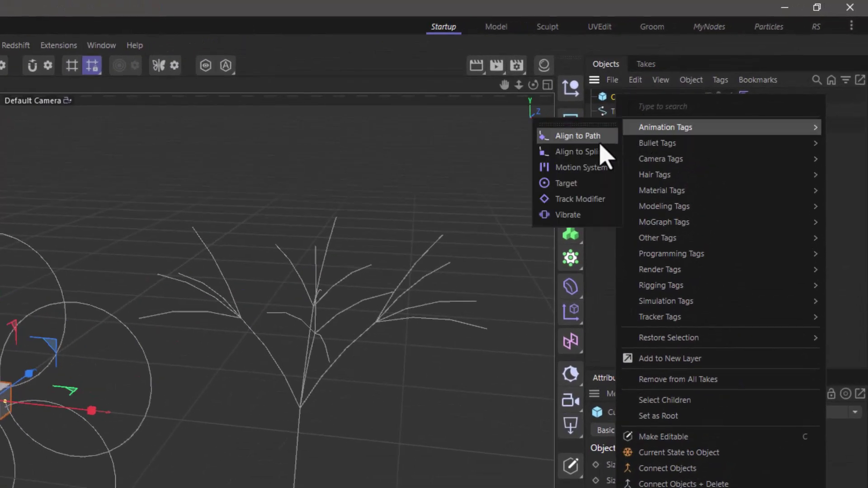
click(588, 151)
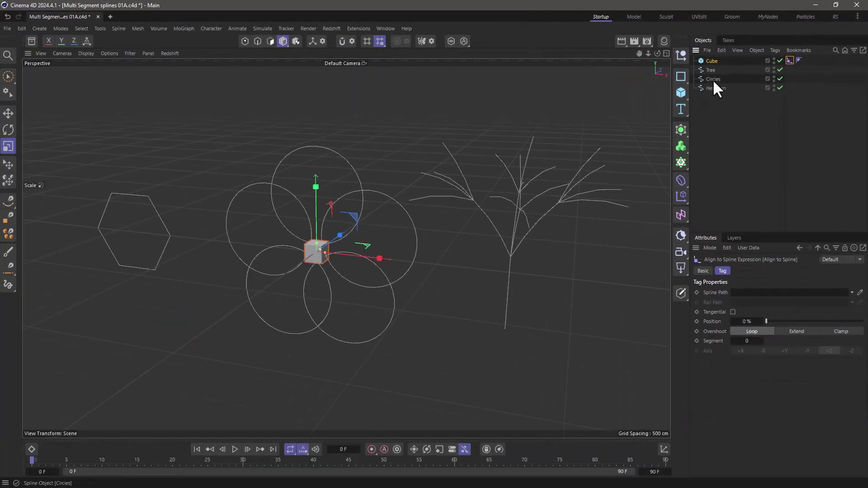
drag(712, 79, 755, 296)
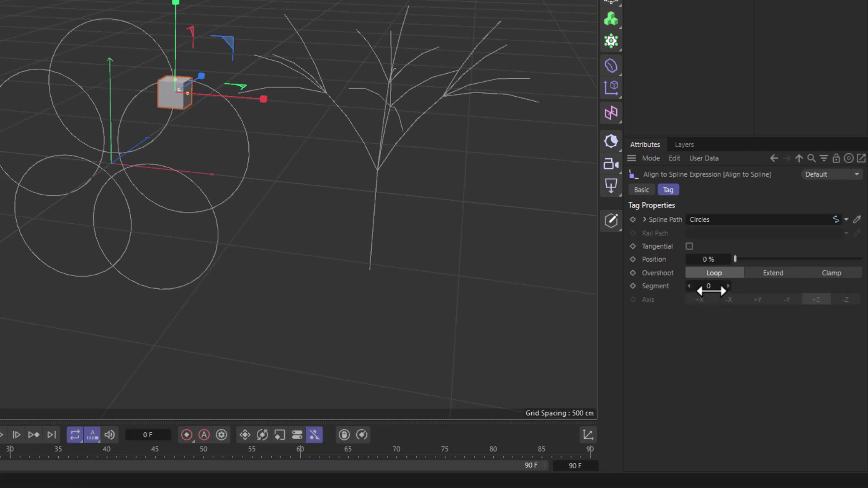
mouse_move(736, 258)
mouse_down()
mouse_move(851, 255)
mouse_move(728, 247)
mouse_up()
click(729, 286)
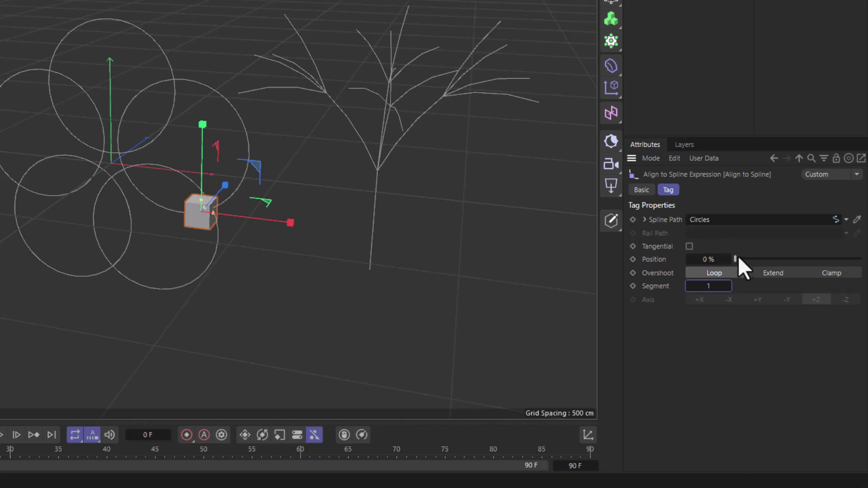
mouse_move(738, 256)
mouse_down()
mouse_move(837, 252)
mouse_move(718, 248)
mouse_move(852, 256)
mouse_move(734, 256)
mouse_up()
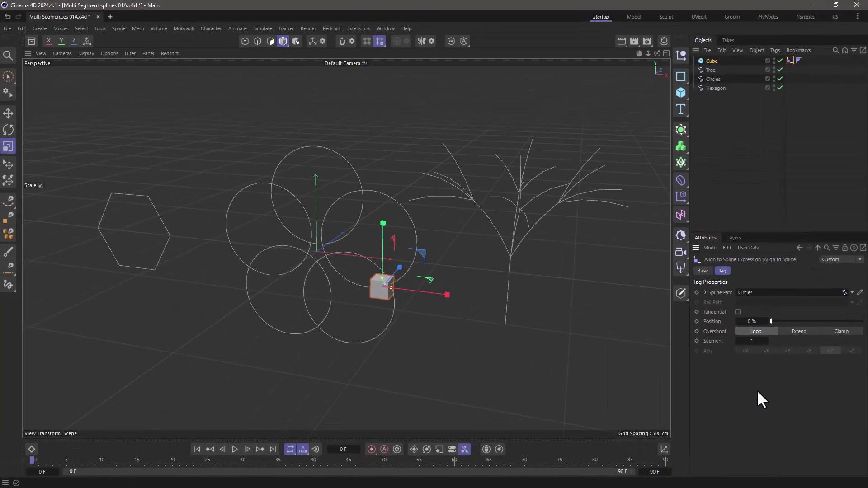
click(700, 78)
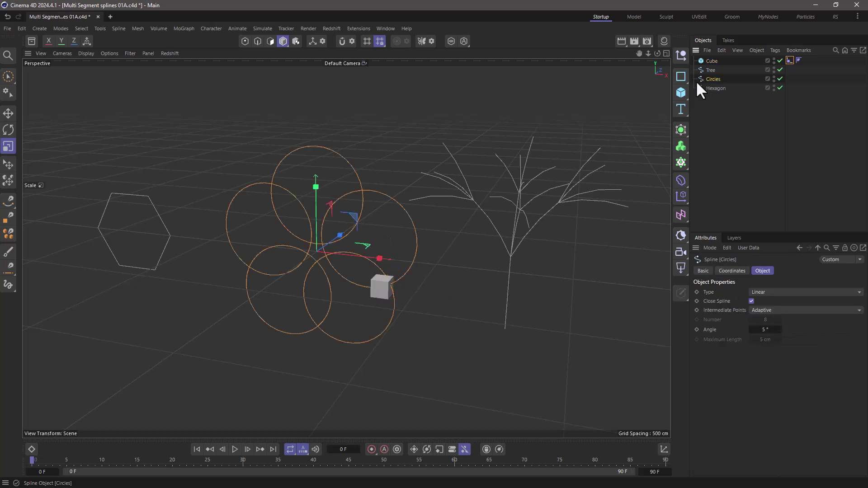
click(119, 28)
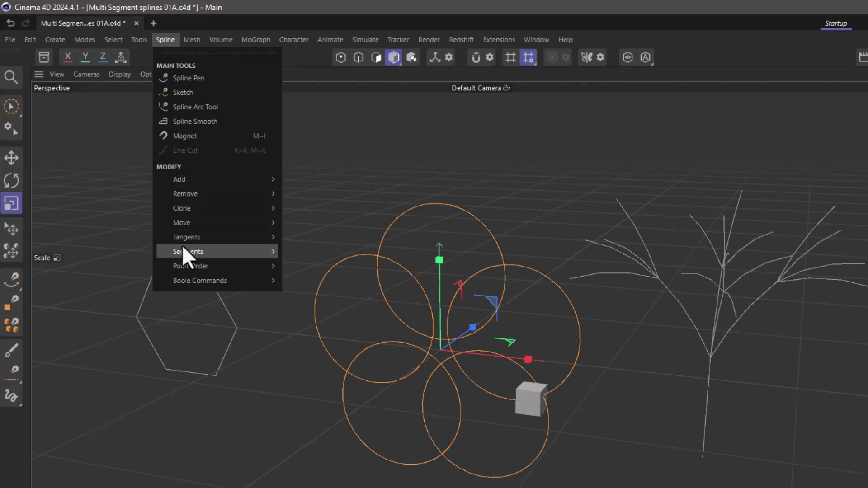
mouse_move(185, 252)
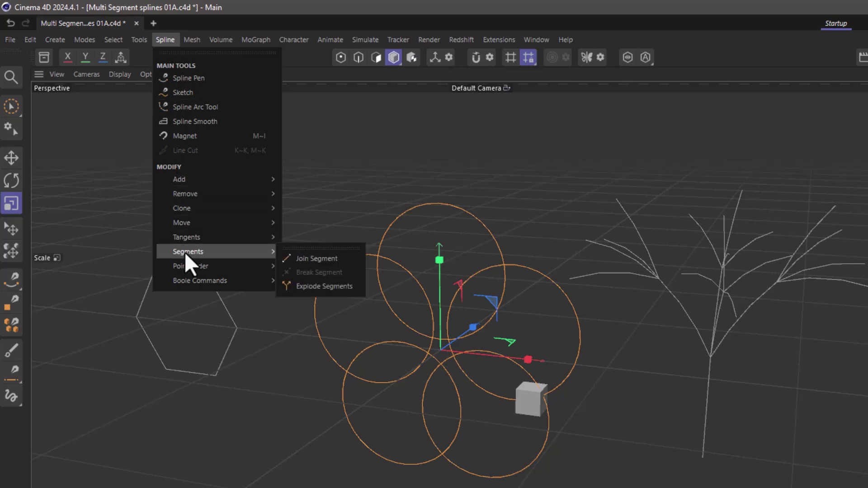
click(326, 289)
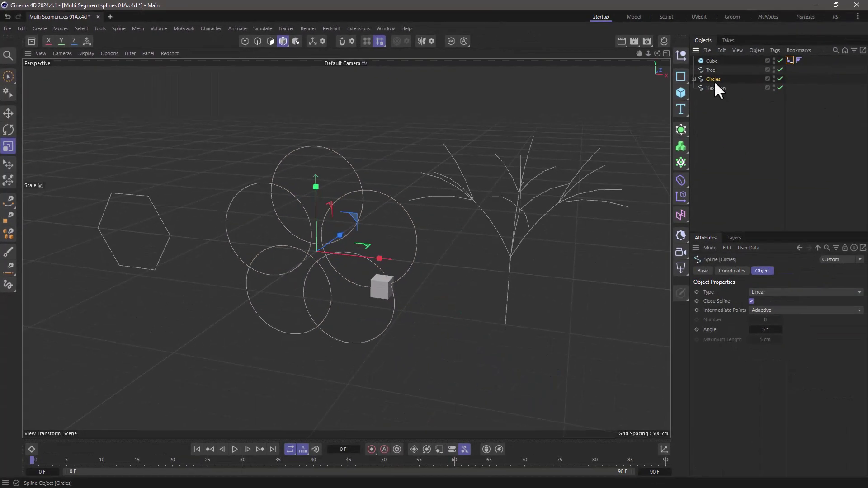
click(694, 79)
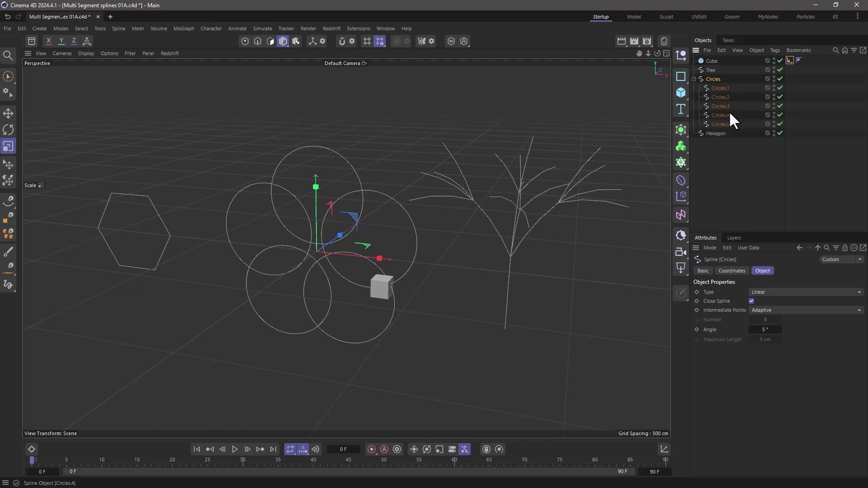
click(716, 88)
key(ctrl+z)
key(ctrl+z)
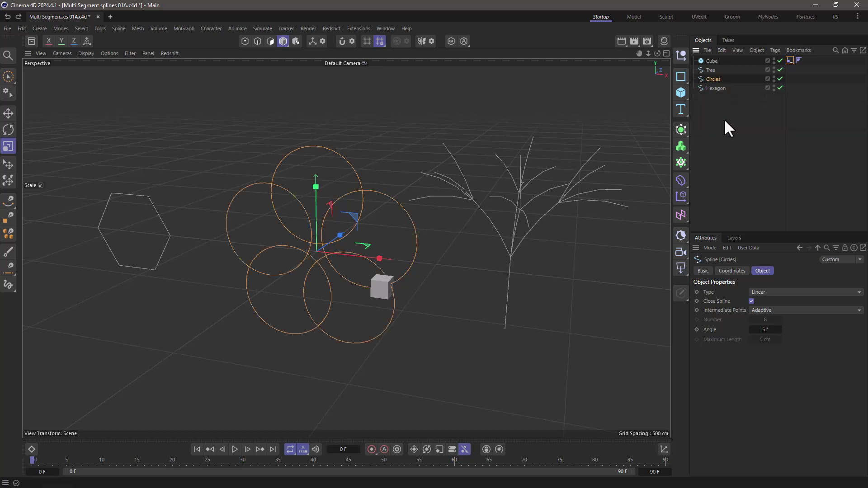
- Enable the viewport's Polygon Indexes and select Hexagon to see its segment numbers 0–5
click(109, 53)
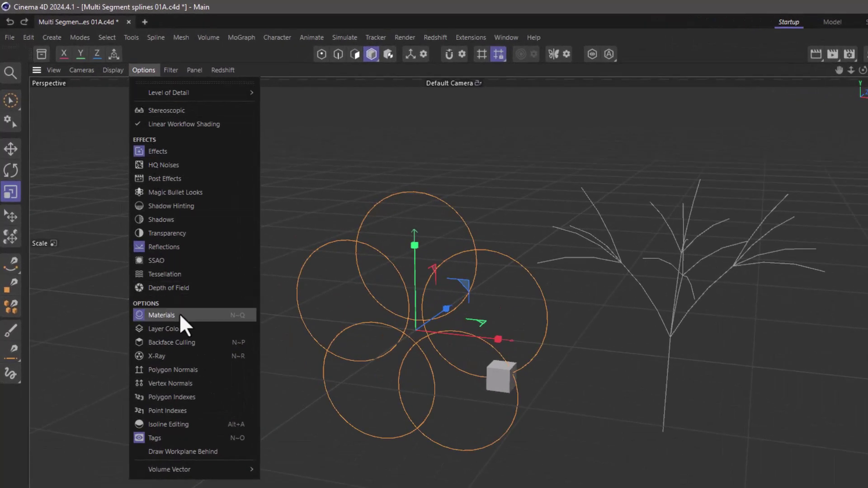
click(241, 397)
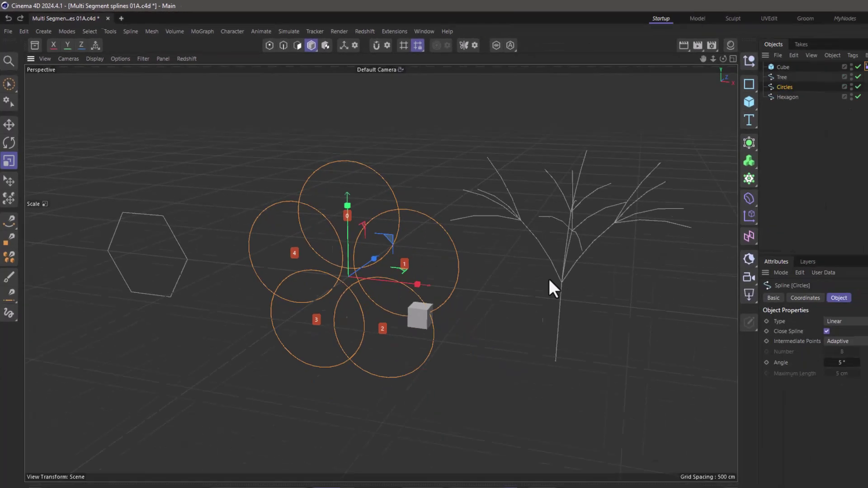
click(715, 88)
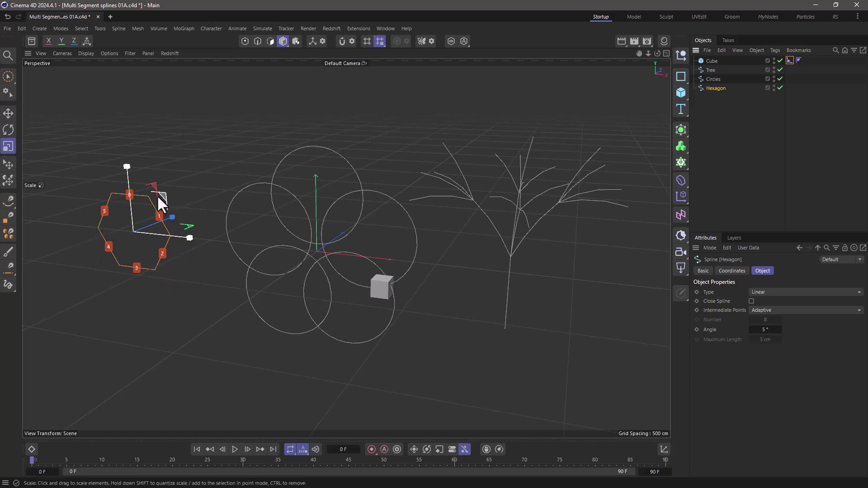
- Frame the tree in the viewport and select Tree to display its segment labels 0–15
mouse_move(157, 195)
alt+right_down()
mouse_move(311, 178)
mouse_move(410, 153)
alt+right_up()
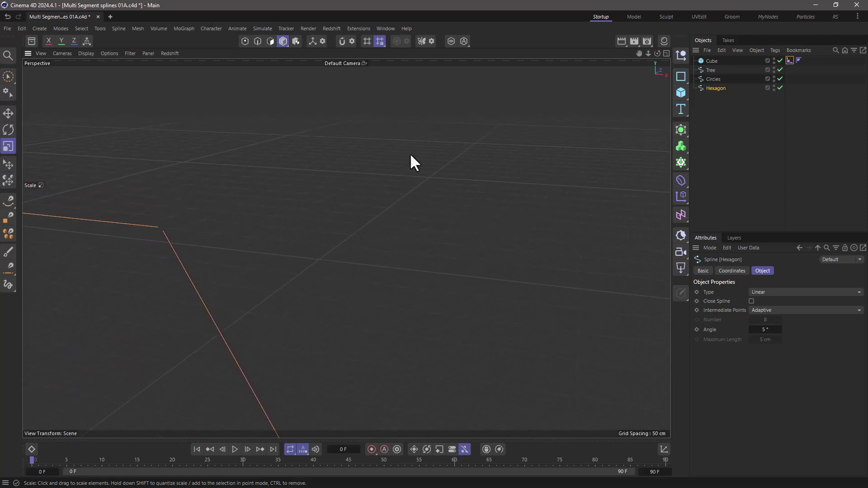
alt+right_drag(529, 246, 211, 334)
alt+middle_drag(531, 333, 64, 163)
alt+right_drag(596, 268, 508, 300)
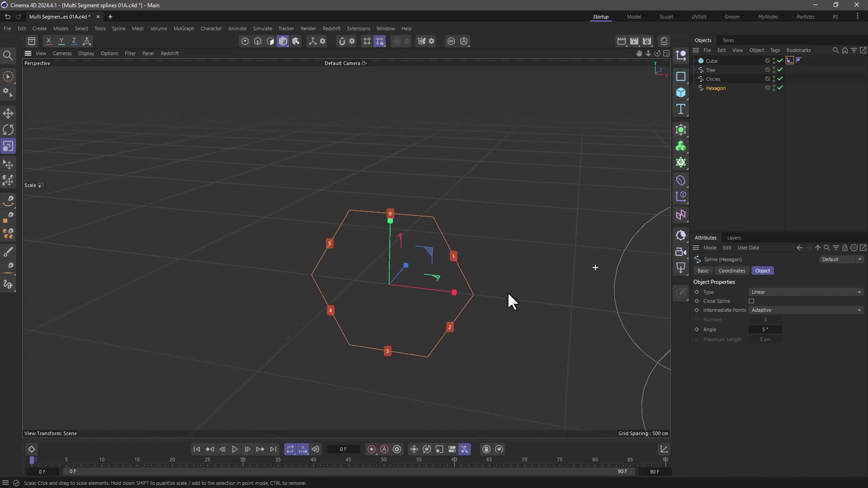
alt+drag(508, 300, 137, 209)
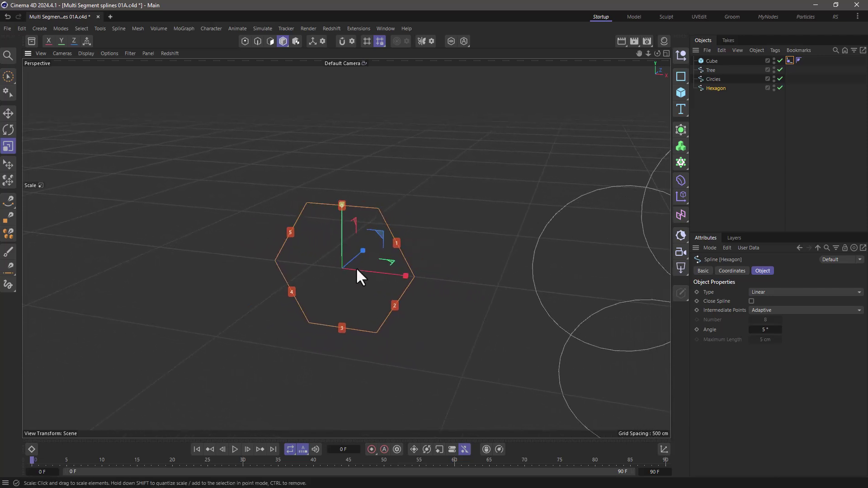
alt+drag(356, 267, 505, 292)
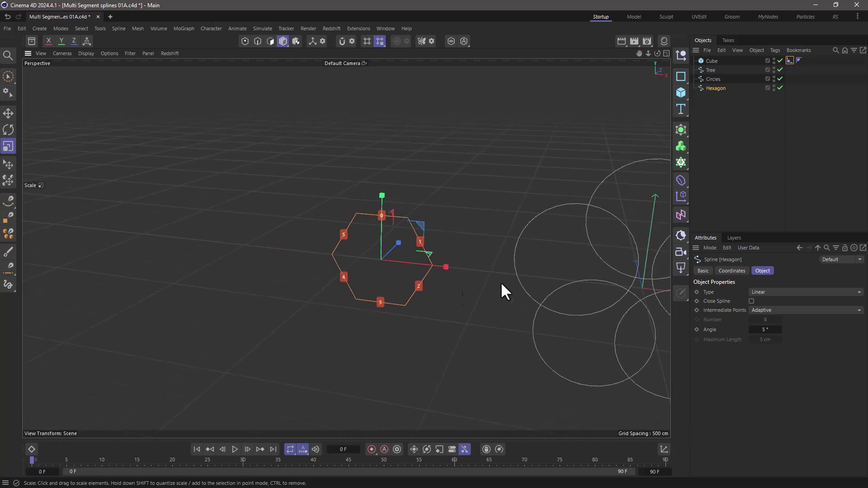
alt+middle_drag(644, 275, 316, 260)
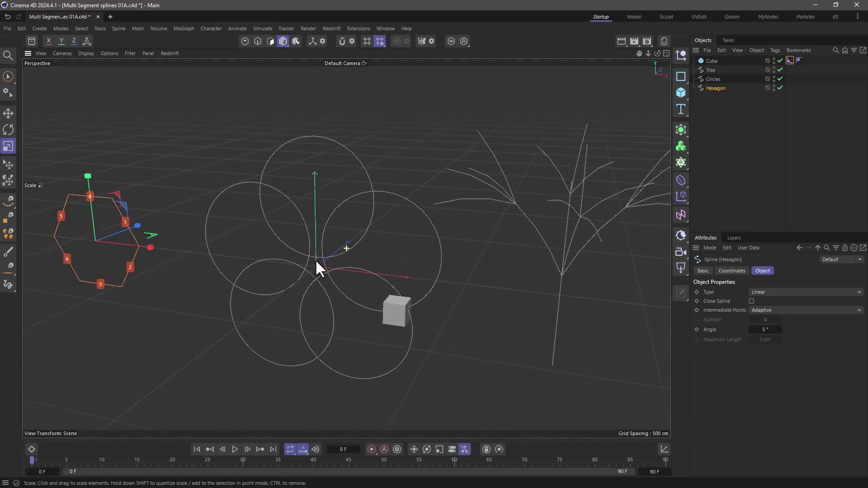
click(710, 71)
alt+drag(618, 216, 457, 266)
scroll(491, 253, up, 2)
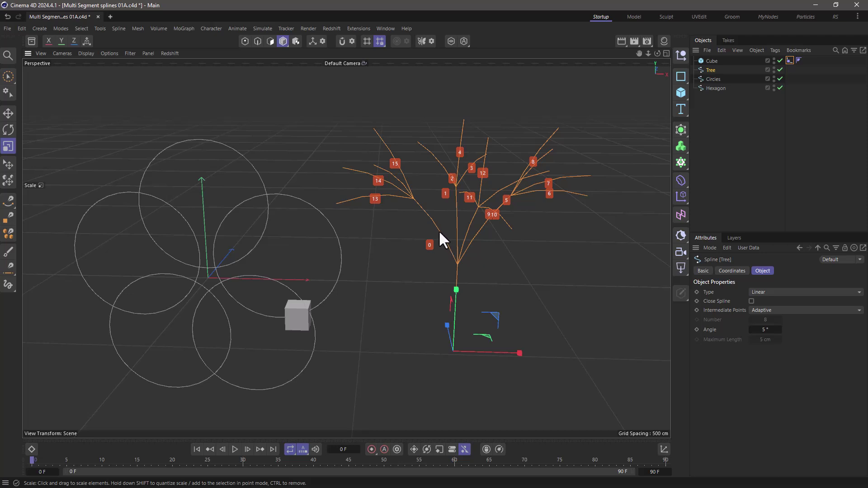
alt+drag(440, 233, 462, 178)
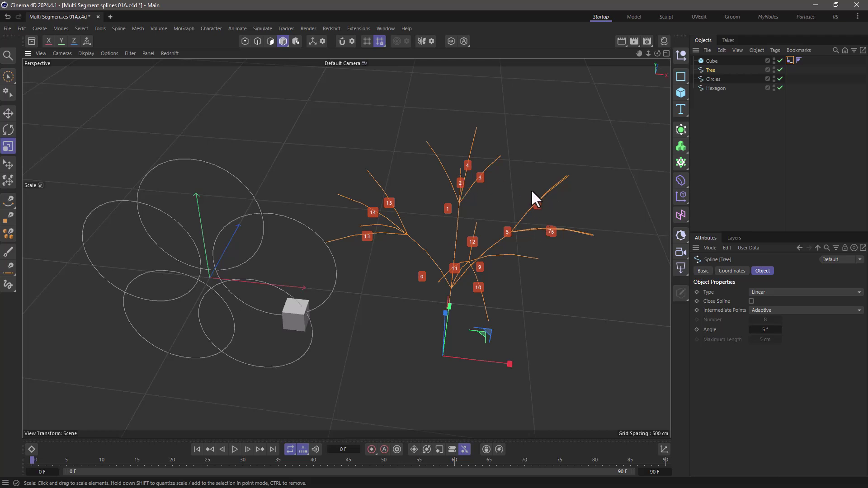
- Add a Cloner and nest the Cube under it
click(680, 163)
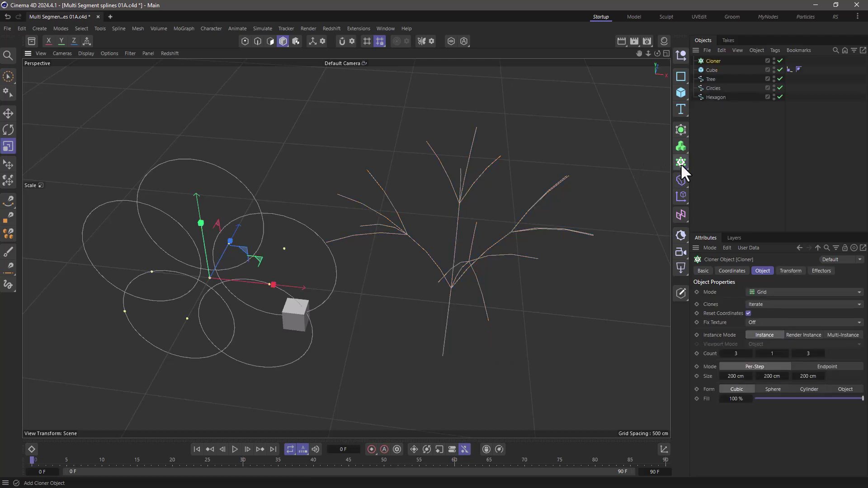
click(790, 70)
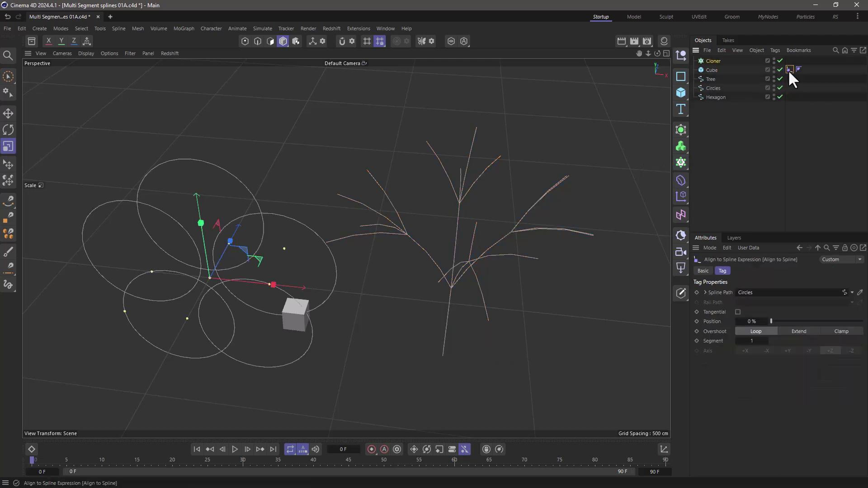
drag(710, 69, 713, 58)
click(713, 59)
- Set the Cloner to Object mode on the Circles spline with Count 1
click(782, 290)
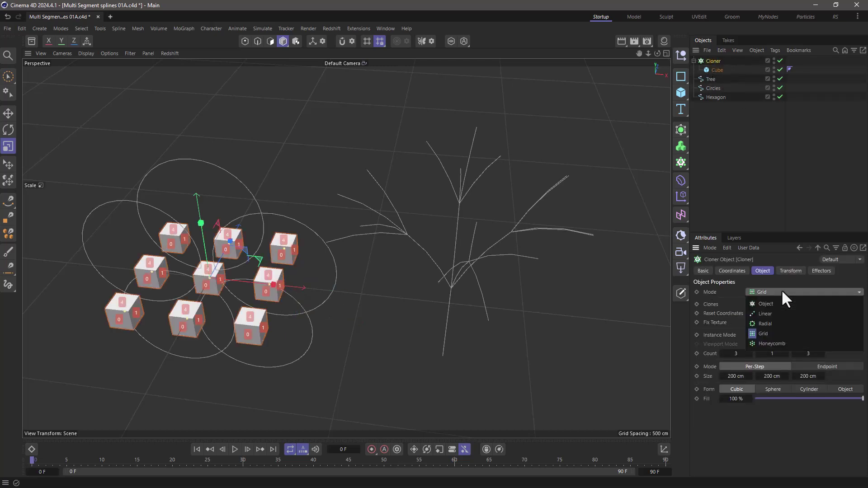
click(783, 301)
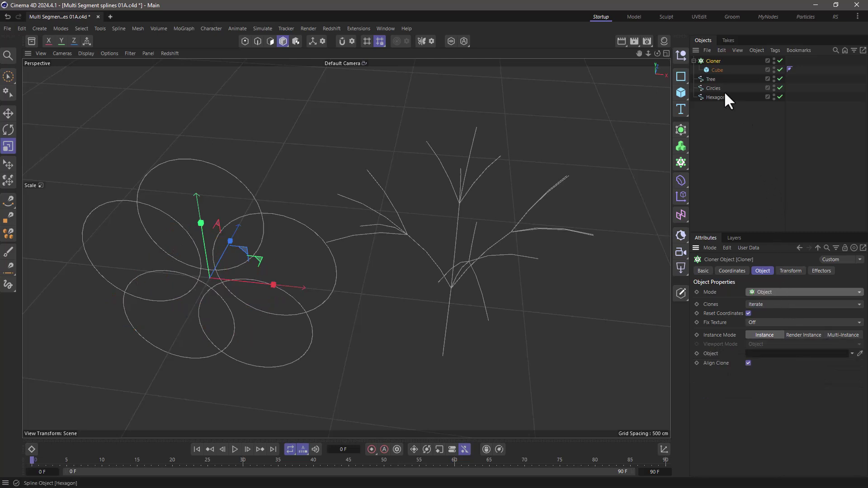
drag(716, 89, 778, 360)
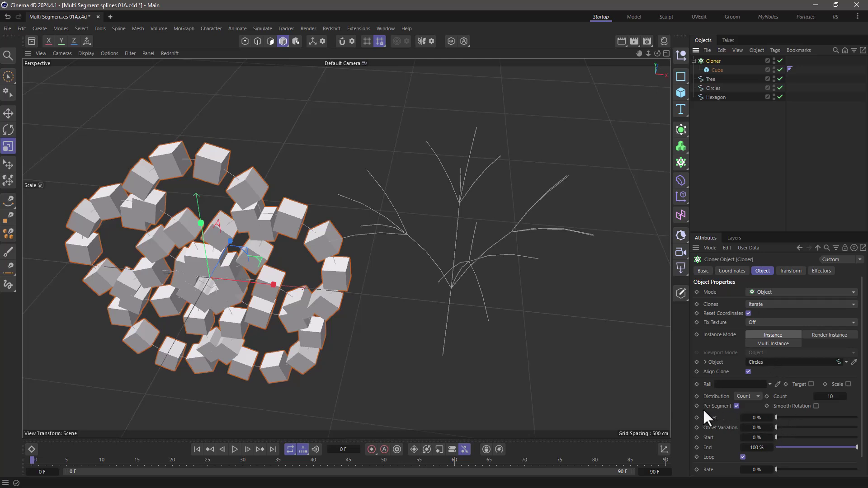
click(831, 397)
text(1)
key(Return)
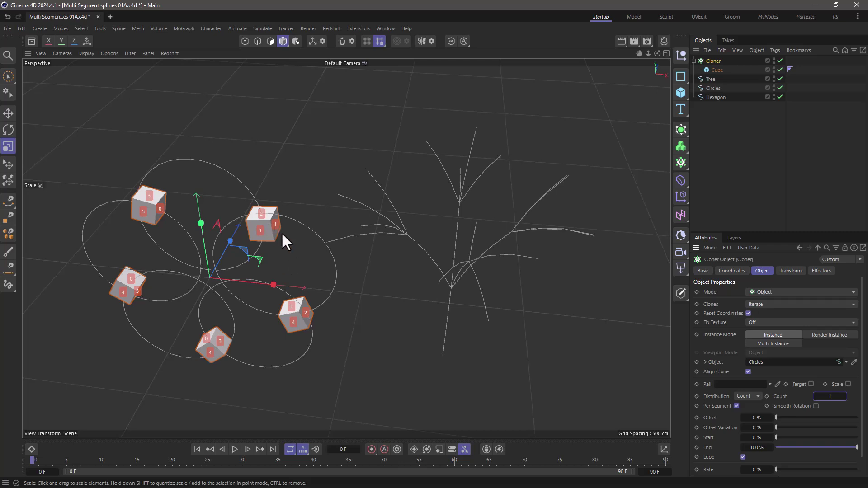
- Turn off Polygon Indexes in the viewport options and centre the circles and cubes
click(112, 54)
click(149, 300)
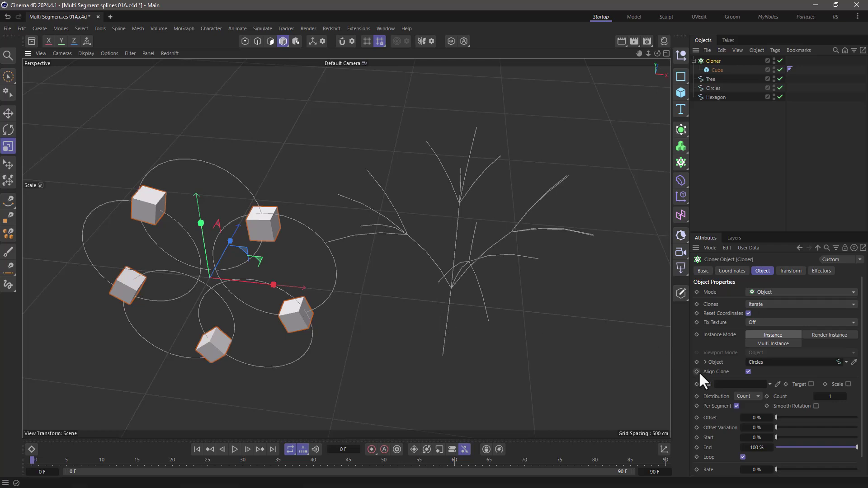
alt+middle_drag(300, 268, 458, 232)
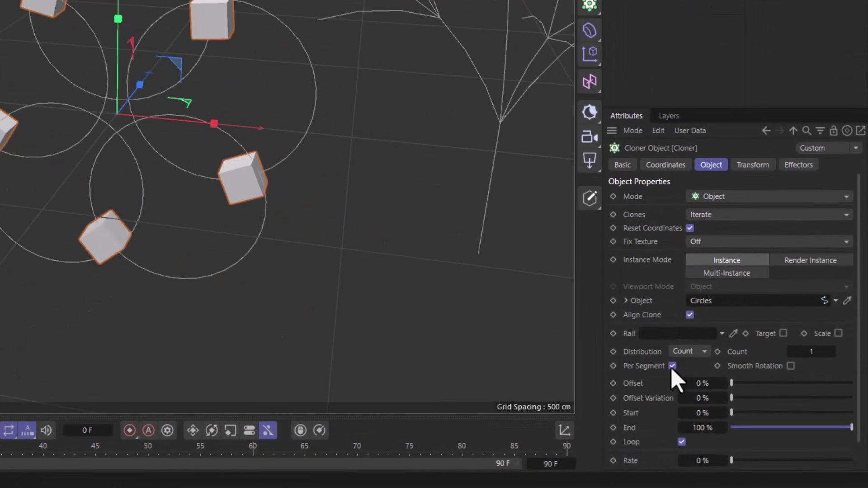
- Disable Per Segment on the Cloner and raise Offset to 335%
click(737, 406)
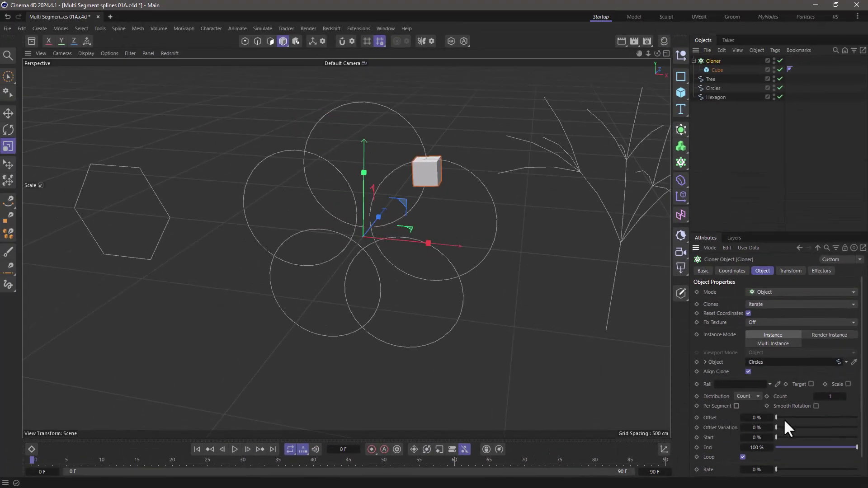
drag(776, 417, 861, 418)
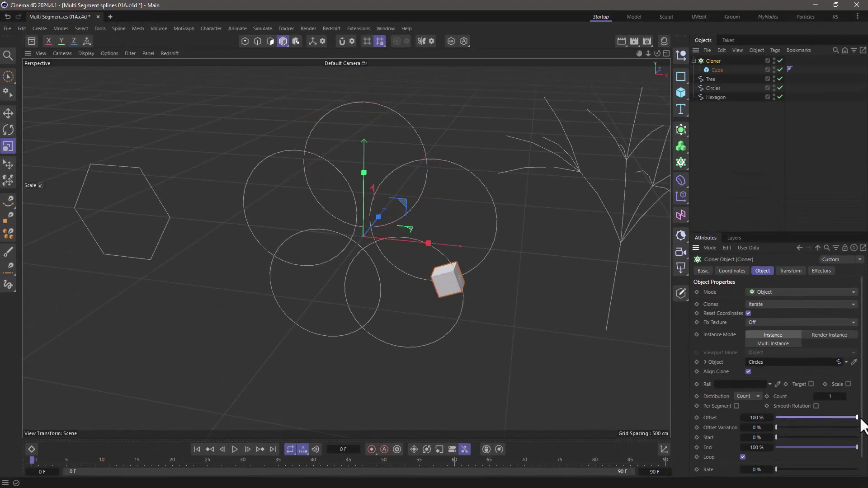
drag(765, 419, 857, 417)
- Re-enable Polygon Indexes and select Circles to show its segment numbers
click(110, 54)
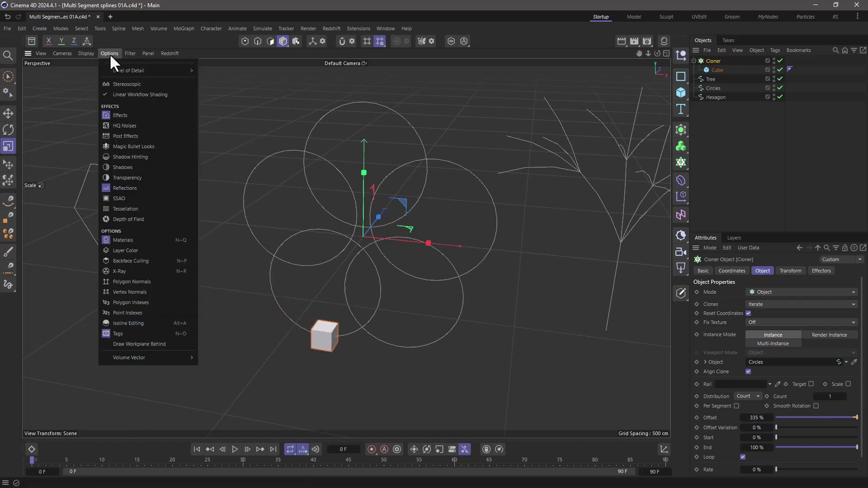
click(148, 302)
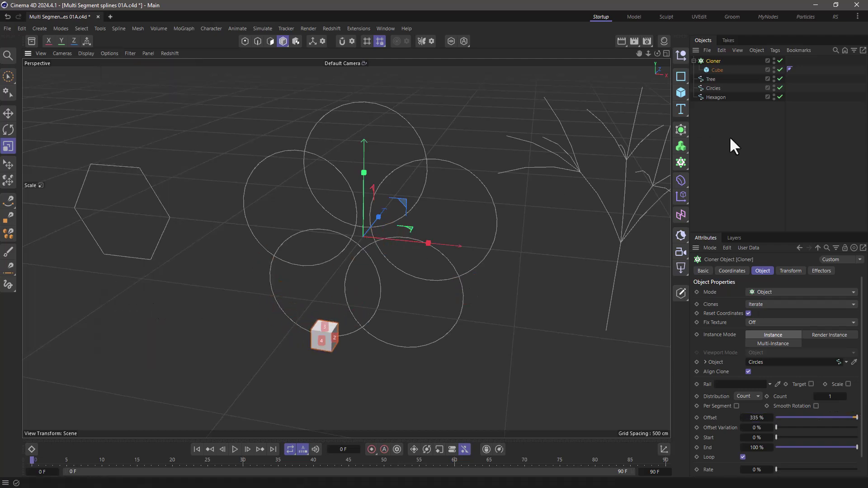
click(718, 88)
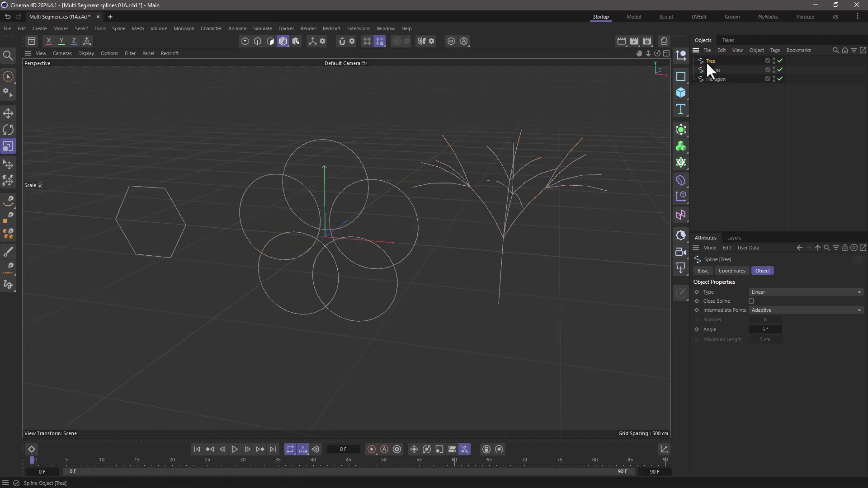
- Switch the displayed segment indices from the Tree spline to the Circles spline
click(709, 62)
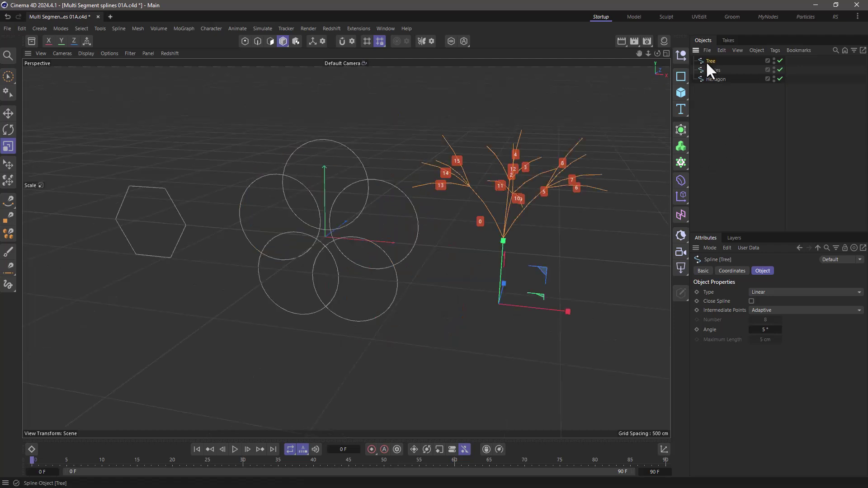
alt+drag(512, 211, 483, 214)
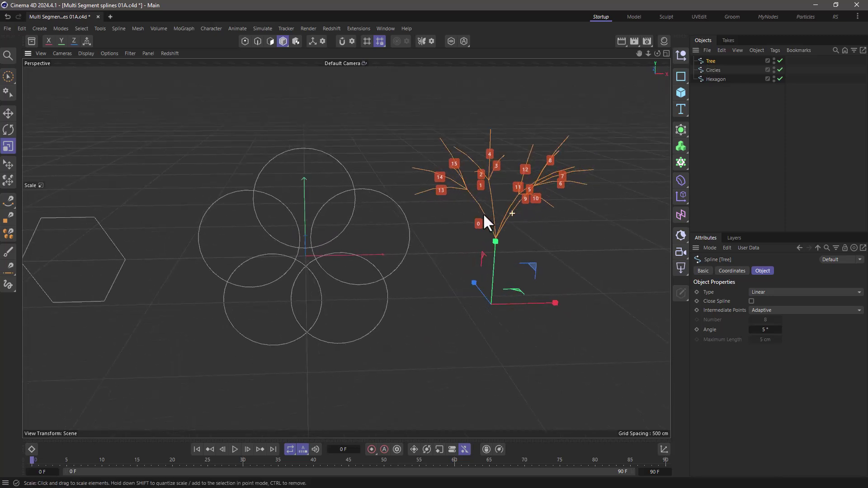
click(716, 71)
alt+drag(306, 234, 330, 241)
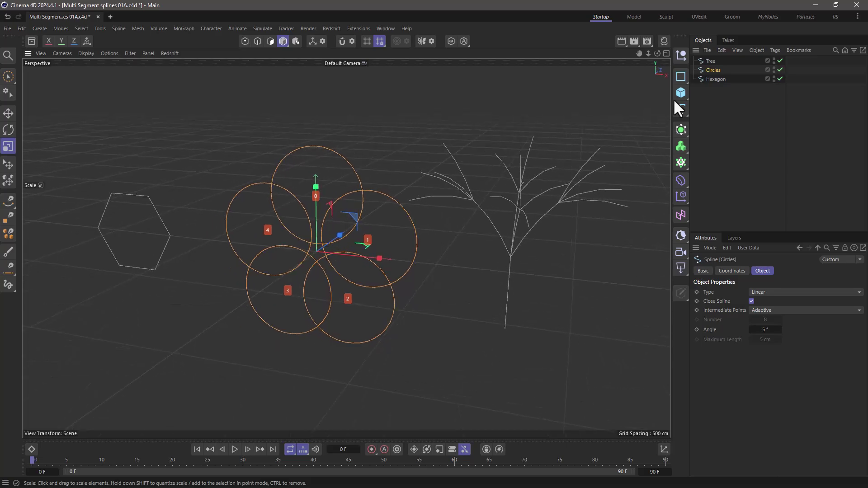